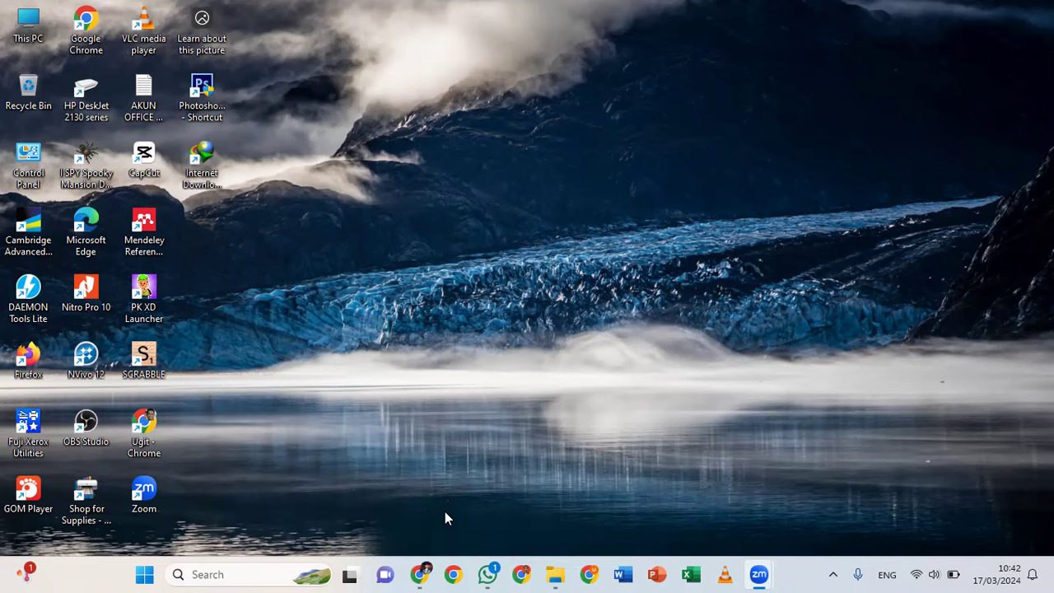
Restore the Chrome window showing the MyASN BKN 'Lupa Password' page from the taskbar
left_click(420, 574)
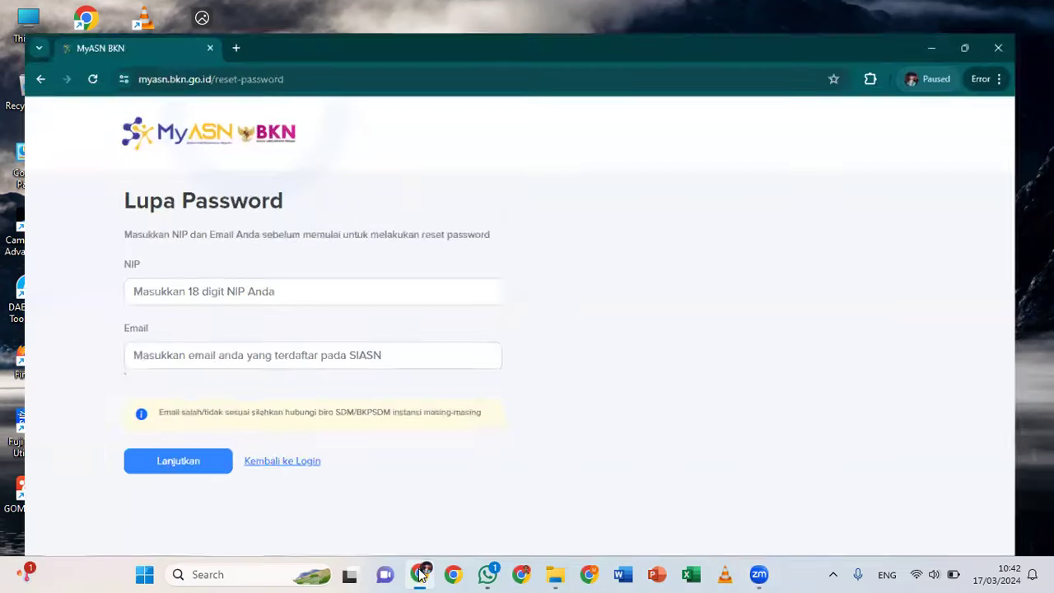
Load myasn.bkn.go.id from the address bar and dismiss the notification permission prompt
left_click(560, 47)
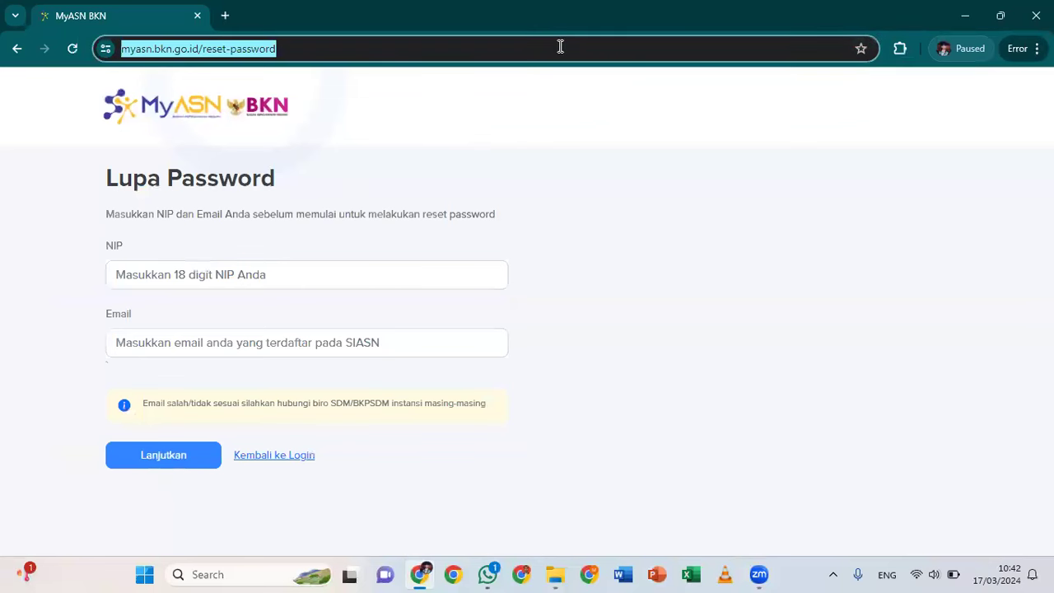
left_click(560, 47)
key("BackSpace")
key("BackSpace")
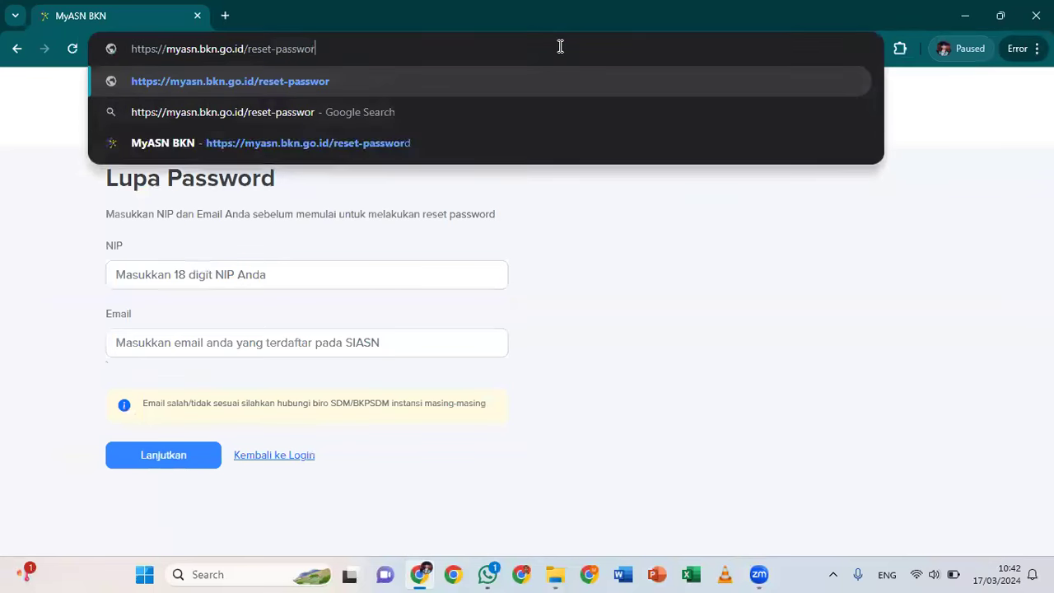
key("BackSpace")
key("BackSpace")
key("BackSpace")
key("BackSpace")
key("BackSpace")
key("BackSpace")
key("BackSpace")
key("BackSpace")
key("BackSpace")
key("BackSpace")
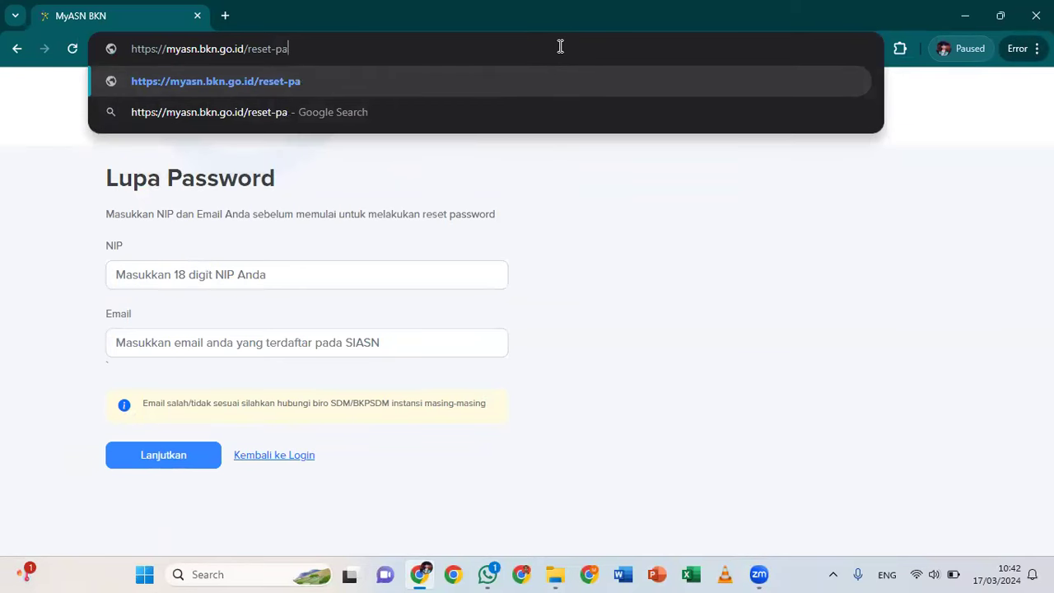
key("BackSpace")
key("BackSpace")
key("BackSpace")
key("BackSpace")
key("BackSpace")
key("BackSpace")
key("BackSpace")
key("BackSpace")
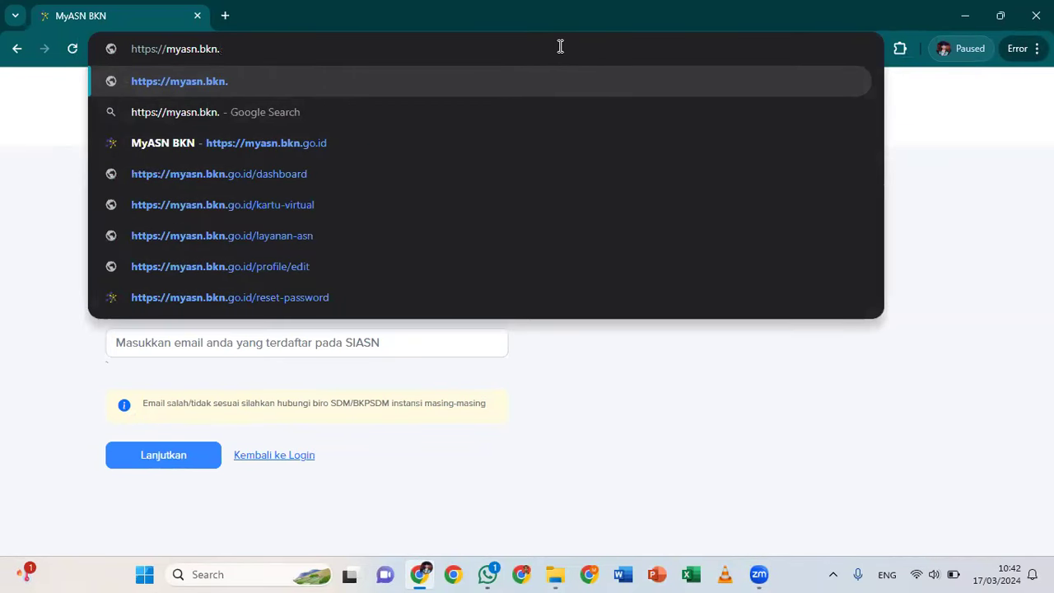
key("Down")
key("Down")
left_click(399, 142)
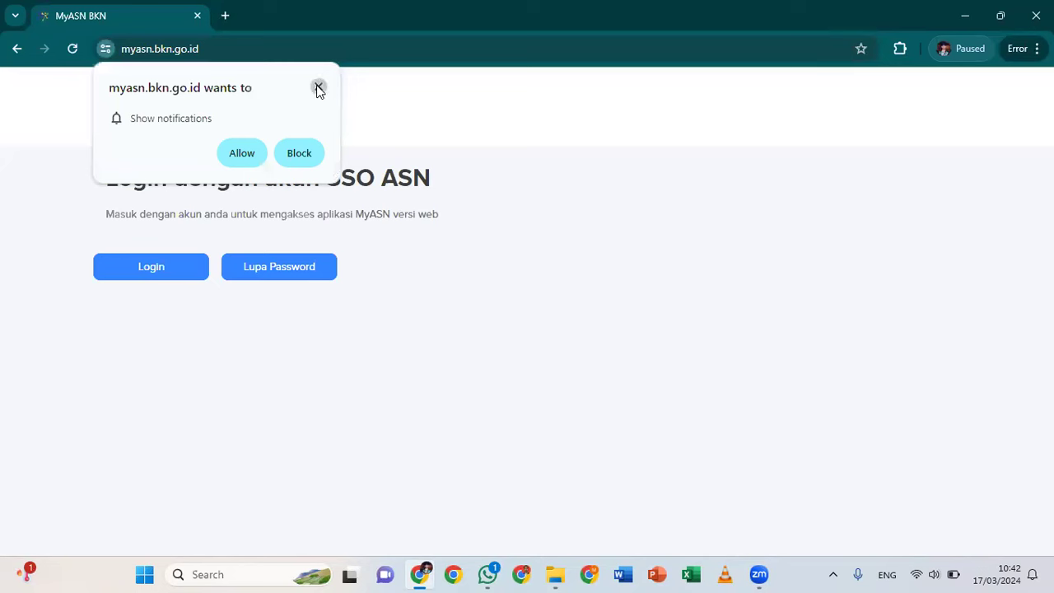
left_click(319, 87)
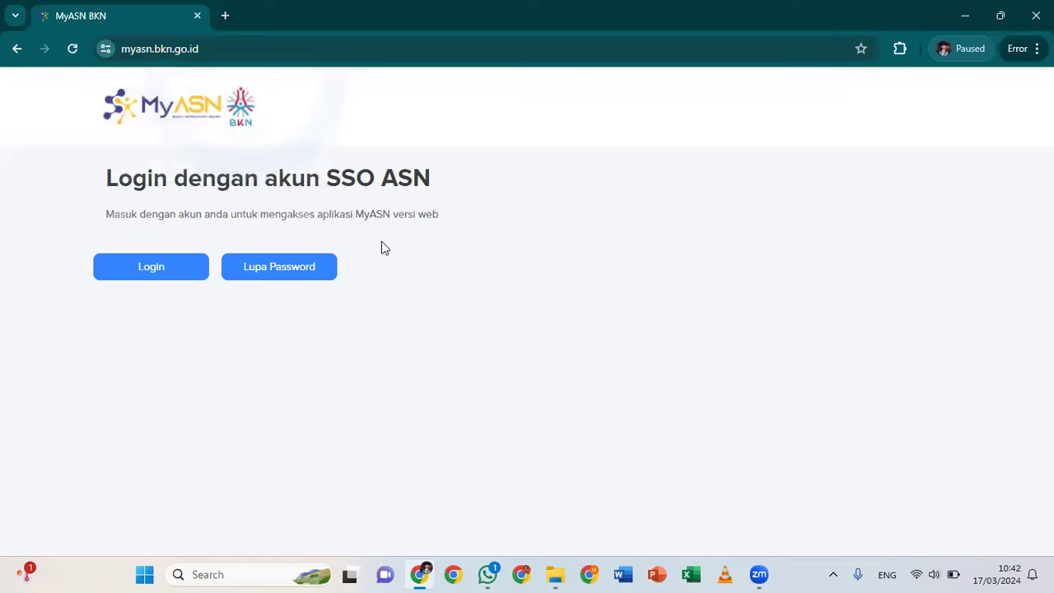
Open Lupa Password and type the first digits of the employee's NIP into the NIP field
left_click(283, 270)
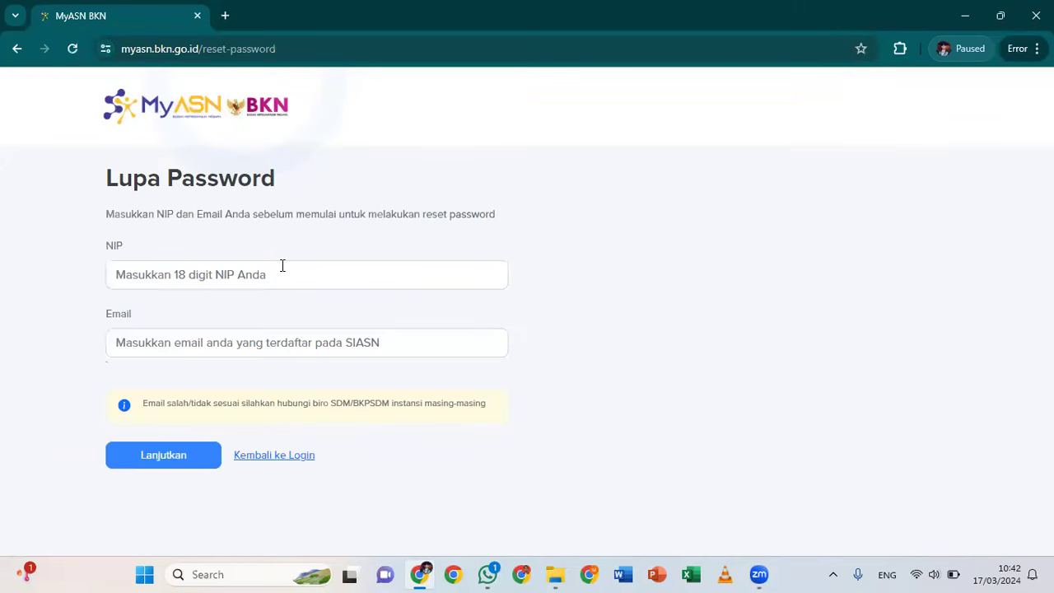
left_click(381, 276)
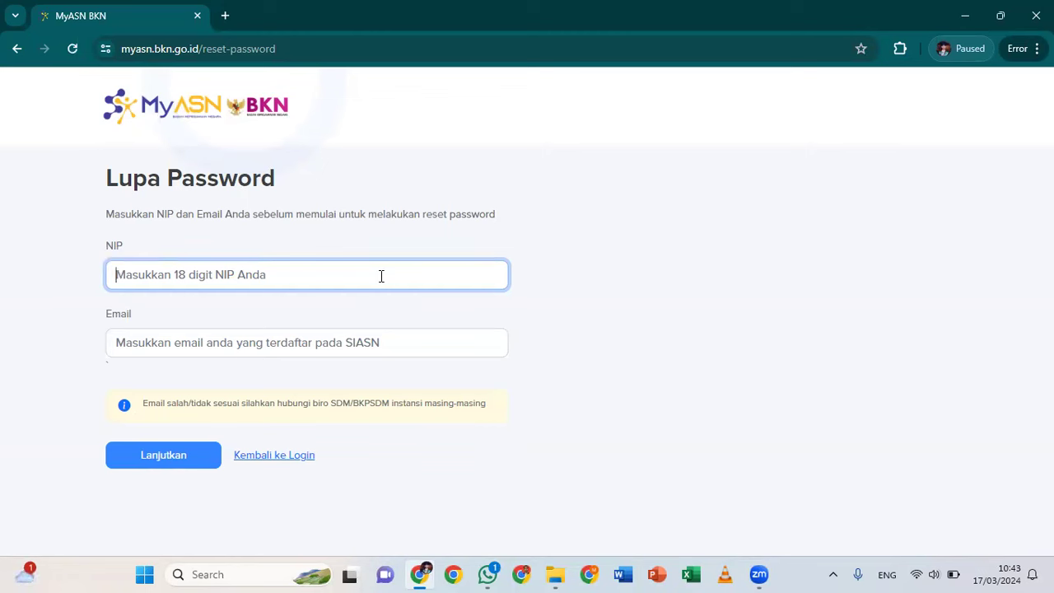
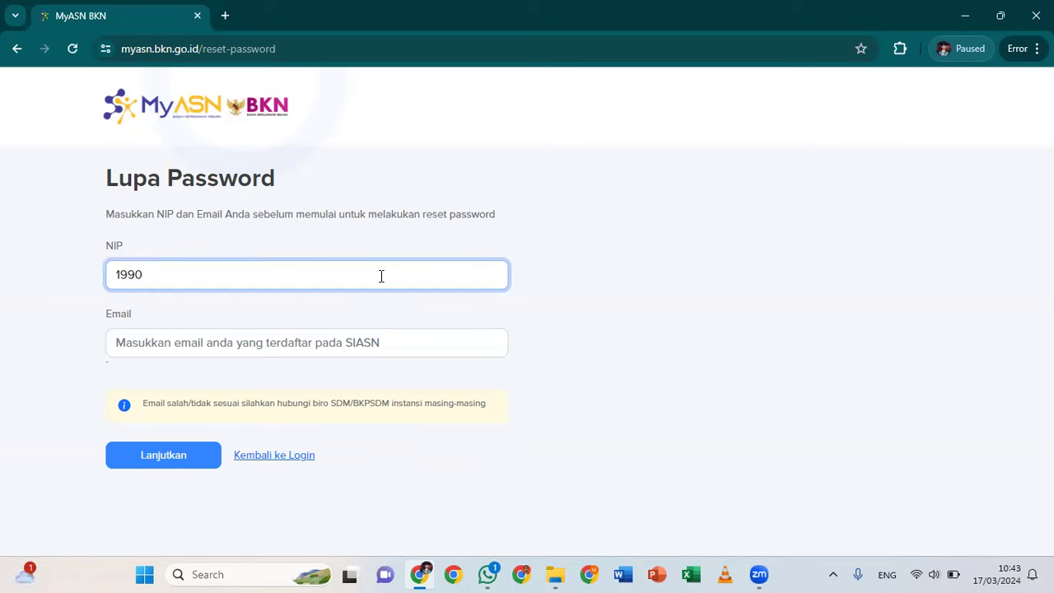
Complete the employee's full 18-digit NIP in the NIP field, then move to the Email field
left_click_drag(143, 276, 144, 277)
left_click(163, 276)
double_click(165, 277)
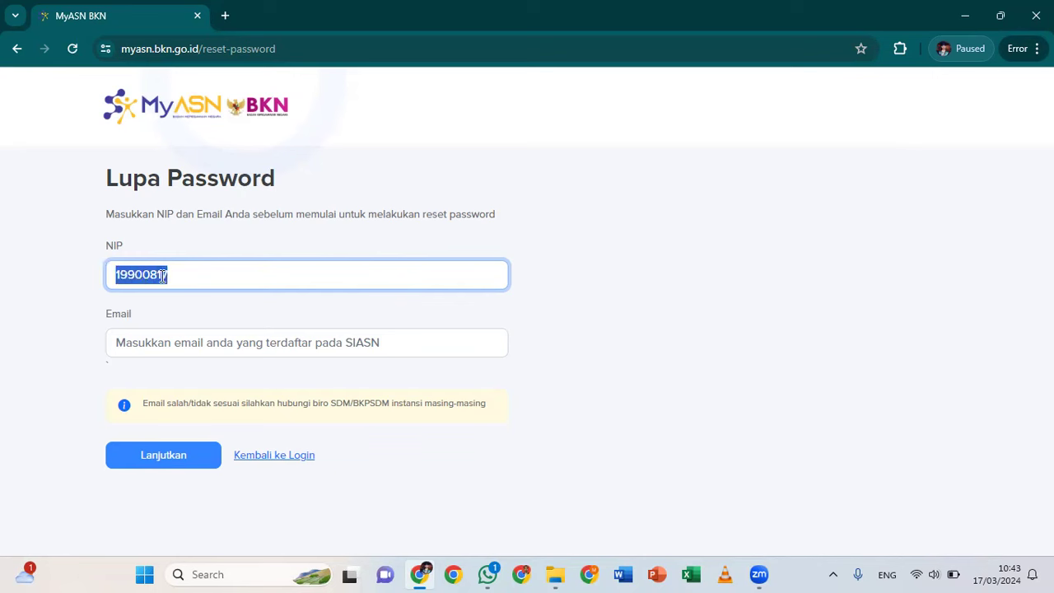
left_click(163, 276)
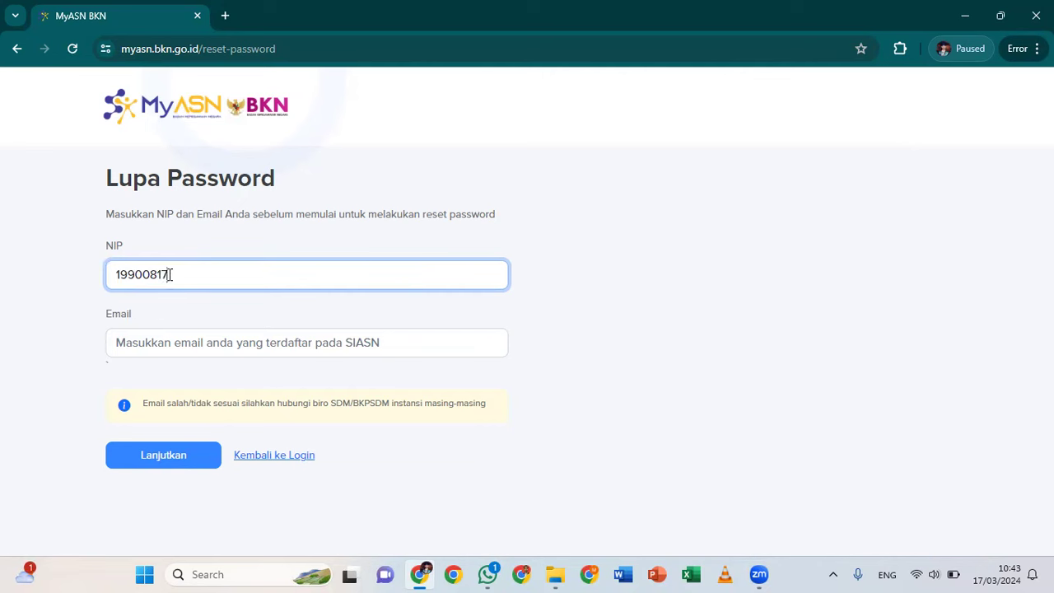
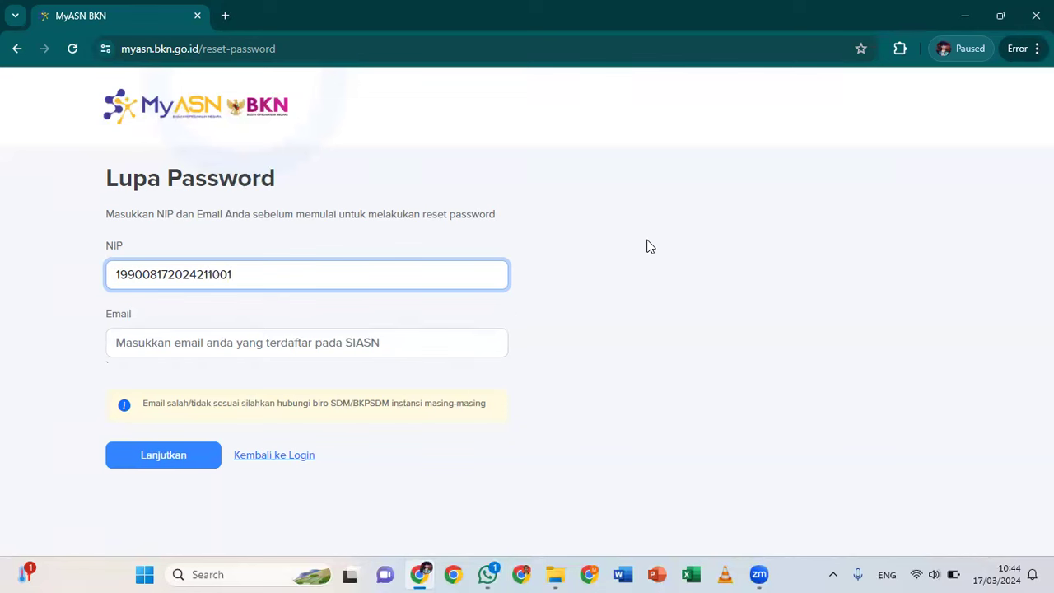
left_click(352, 341)
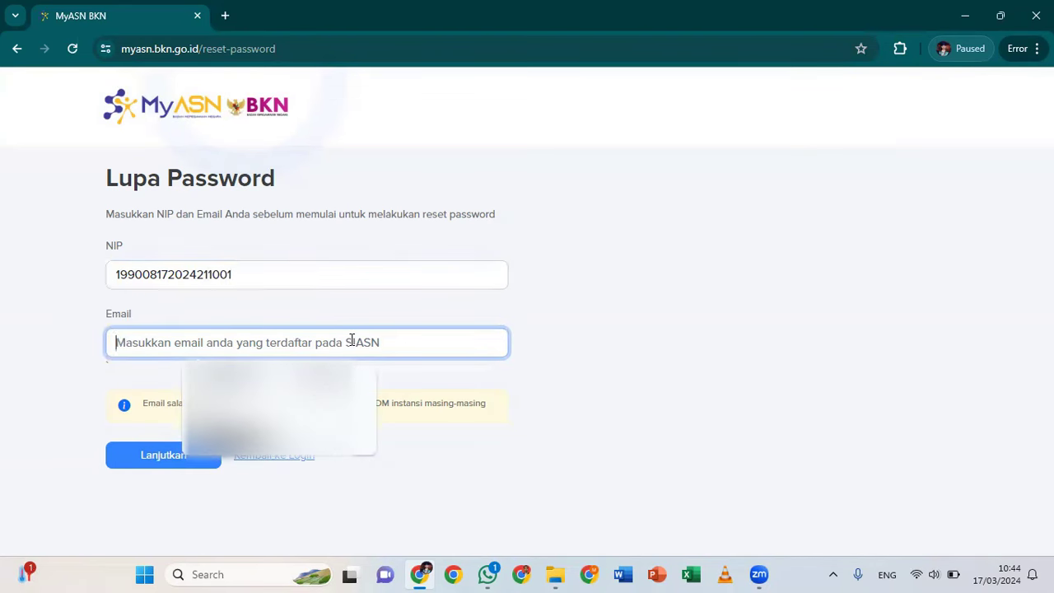
Enter the registered email address and submit with Lanjutkan to request the reset token
left_click(577, 383)
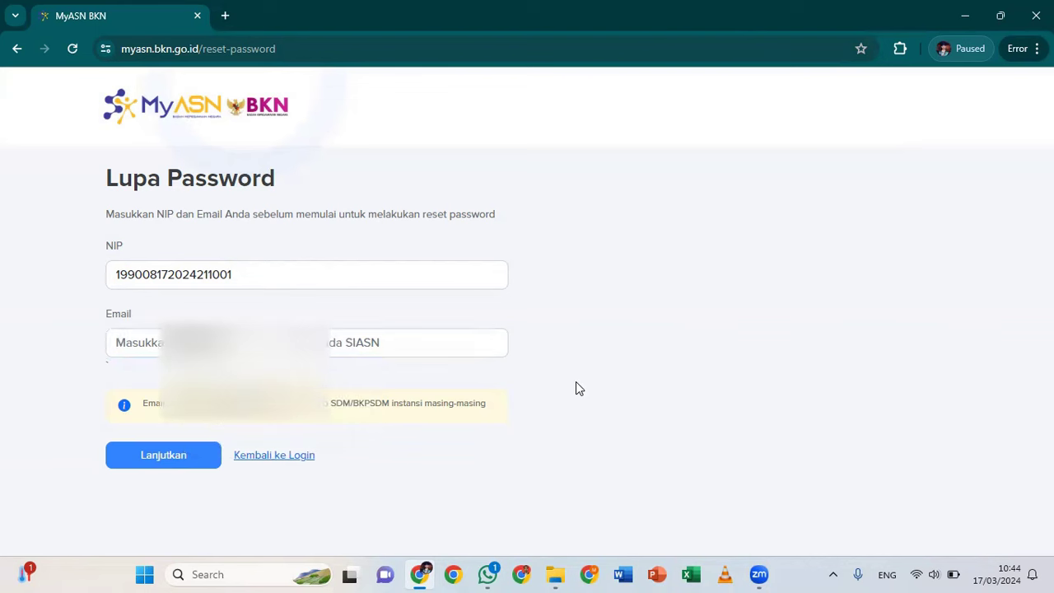
left_click(418, 336)
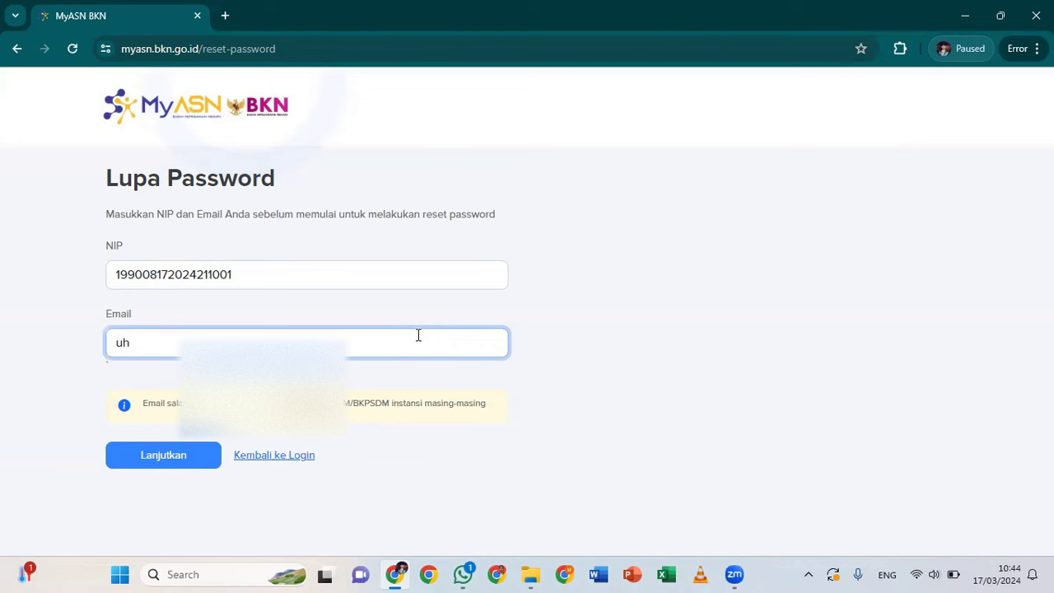
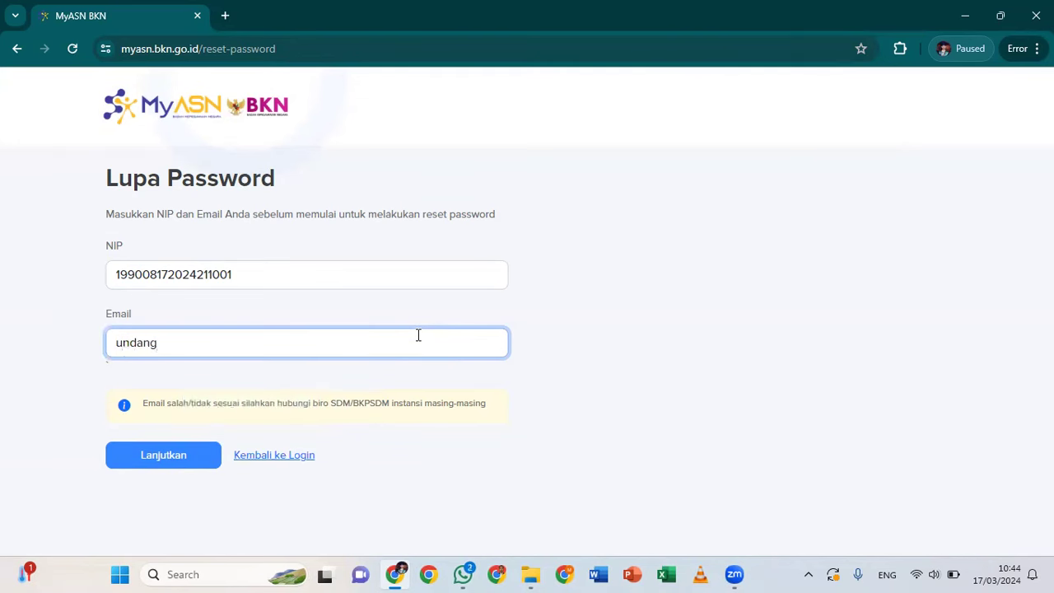
left_click(155, 459)
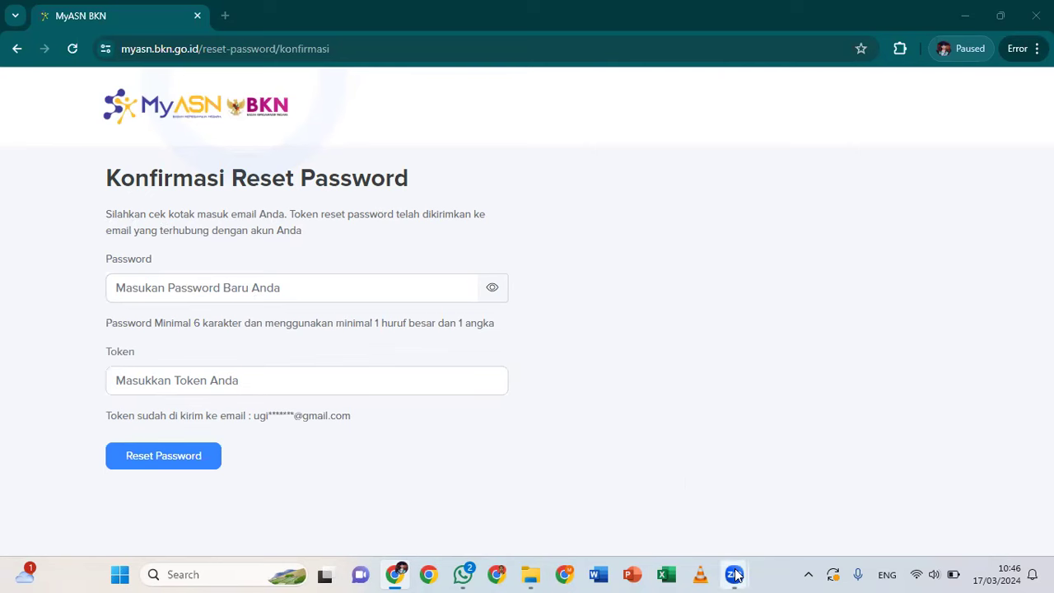
mouse_move(735, 575)
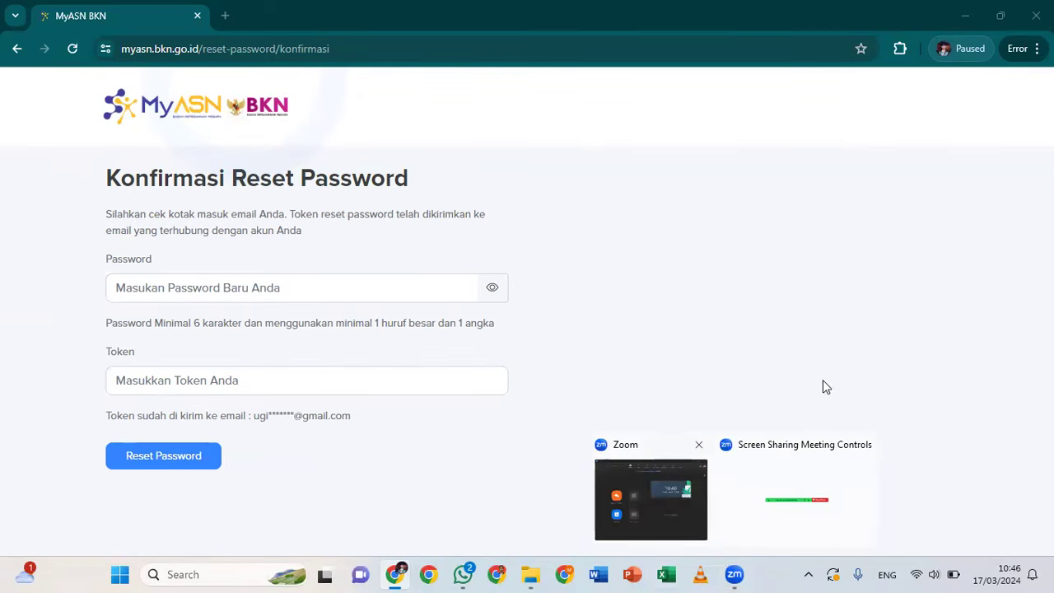
key("alt+Tab")
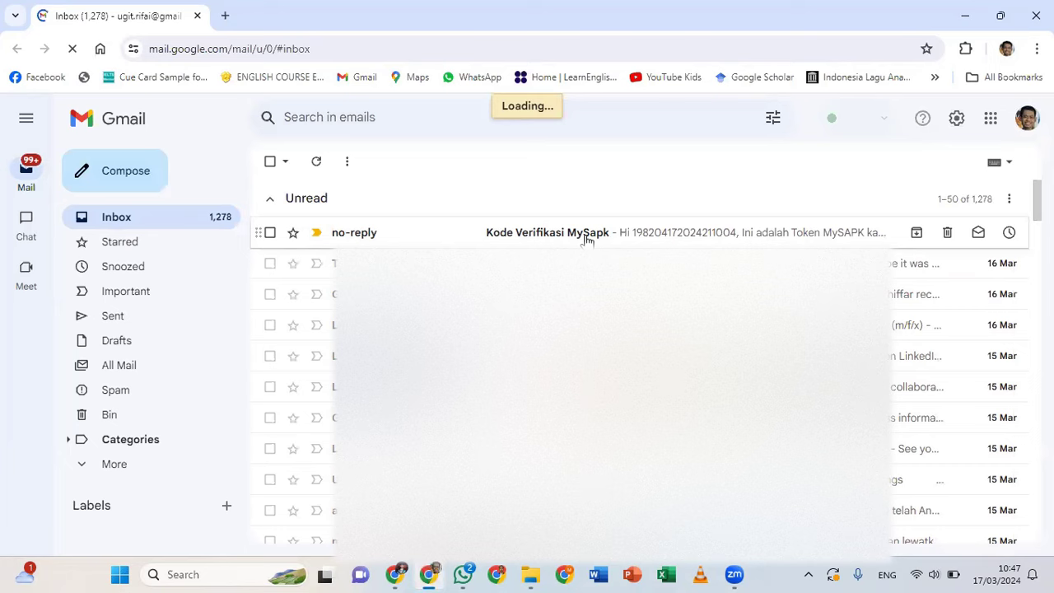
Open the Kode Verifikasi MySapk email, copy the reset token, and switch back to MyASN
left_click(587, 236)
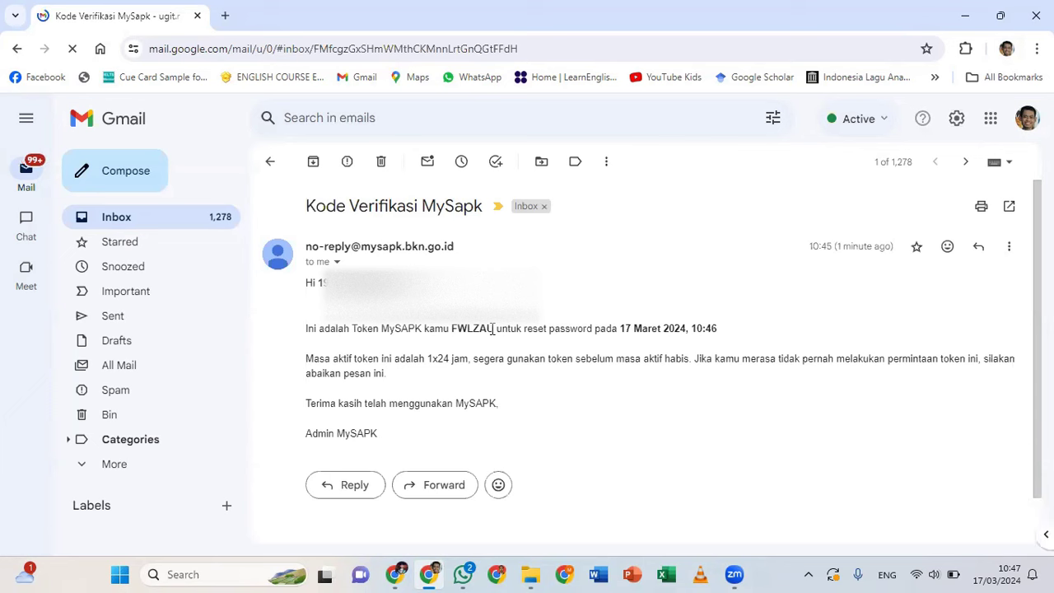
left_click_drag(493, 330, 451, 330)
key("ctrl+c")
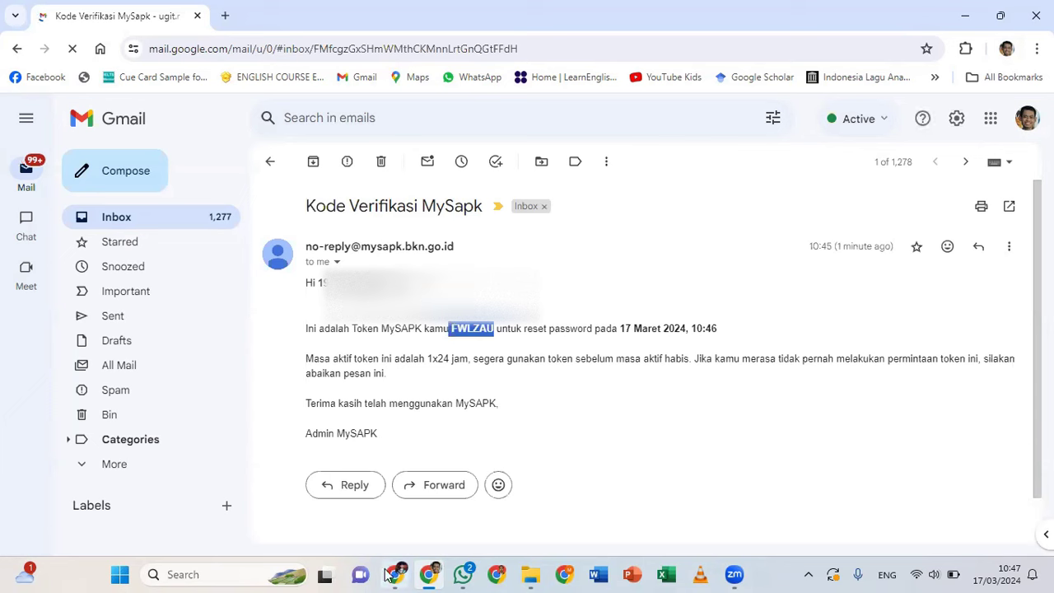
key("alt+Tab")
Paste the emailed token into the Token field and type the new account password
left_click(329, 381)
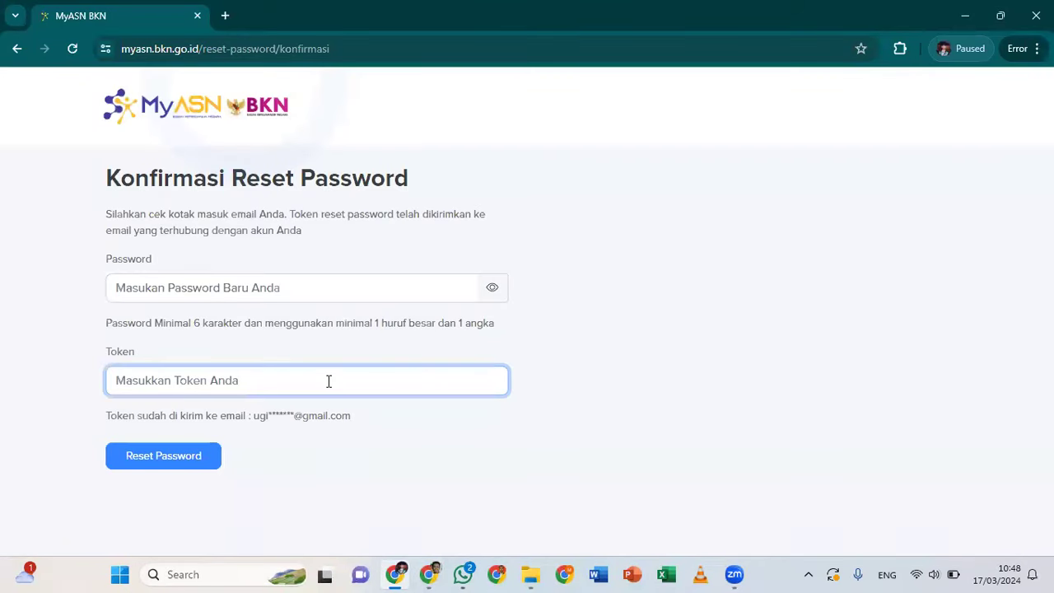
key("ctrl+v")
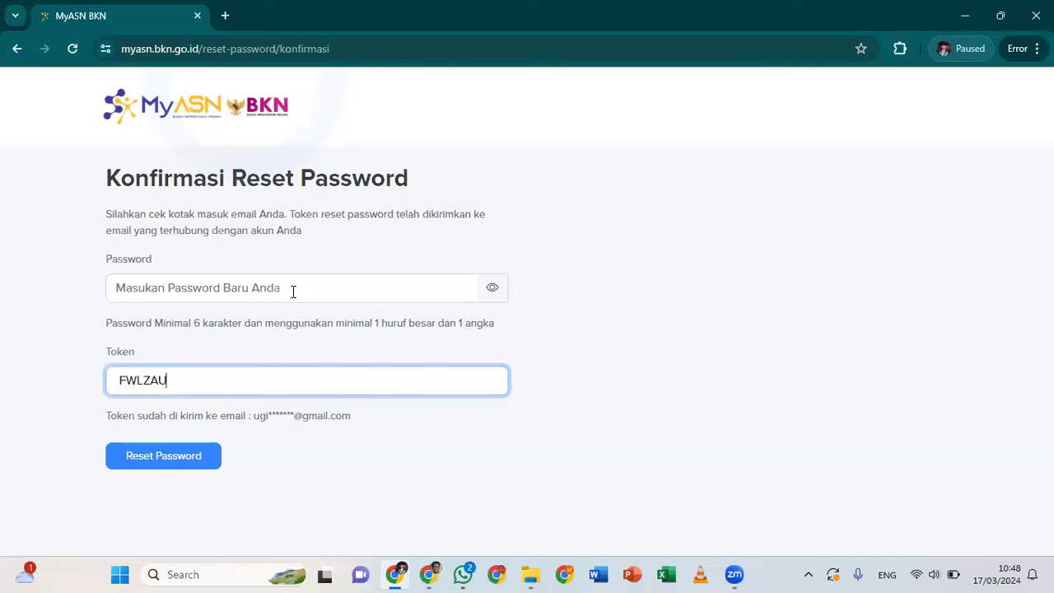
left_click(294, 291)
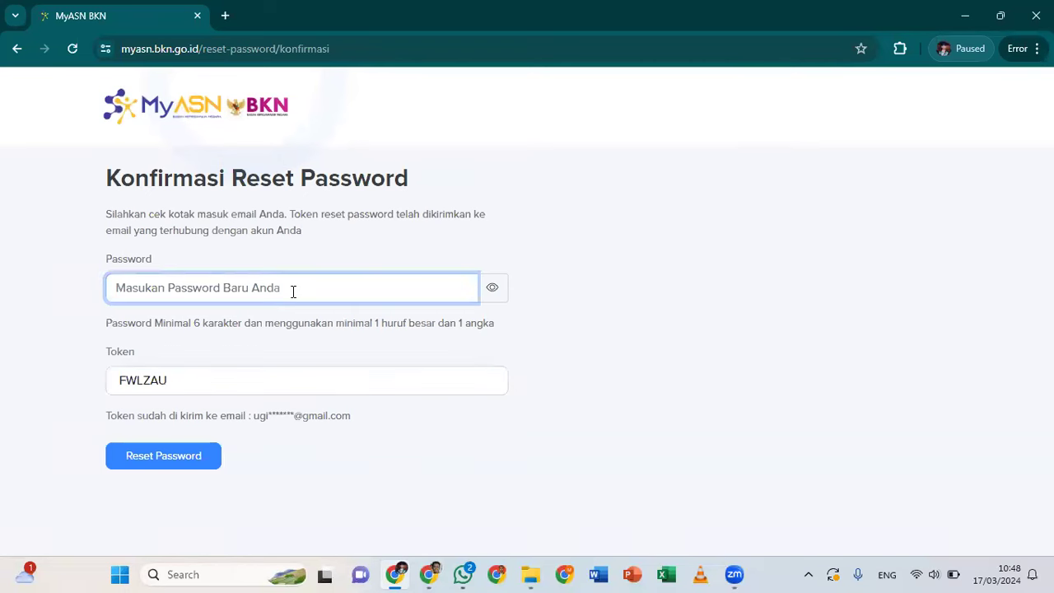
type("••")
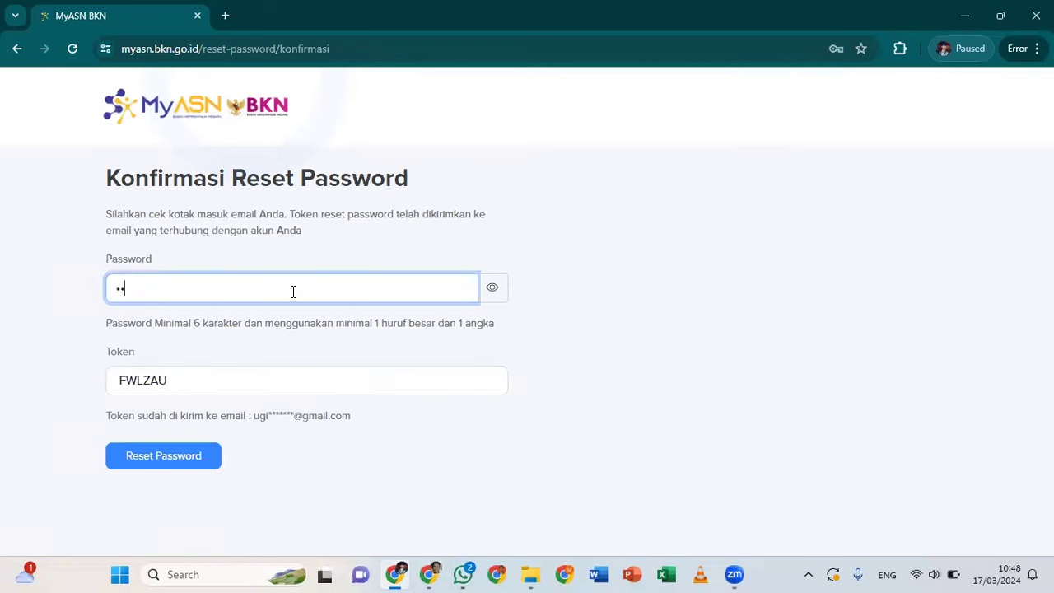
type("••••••••••")
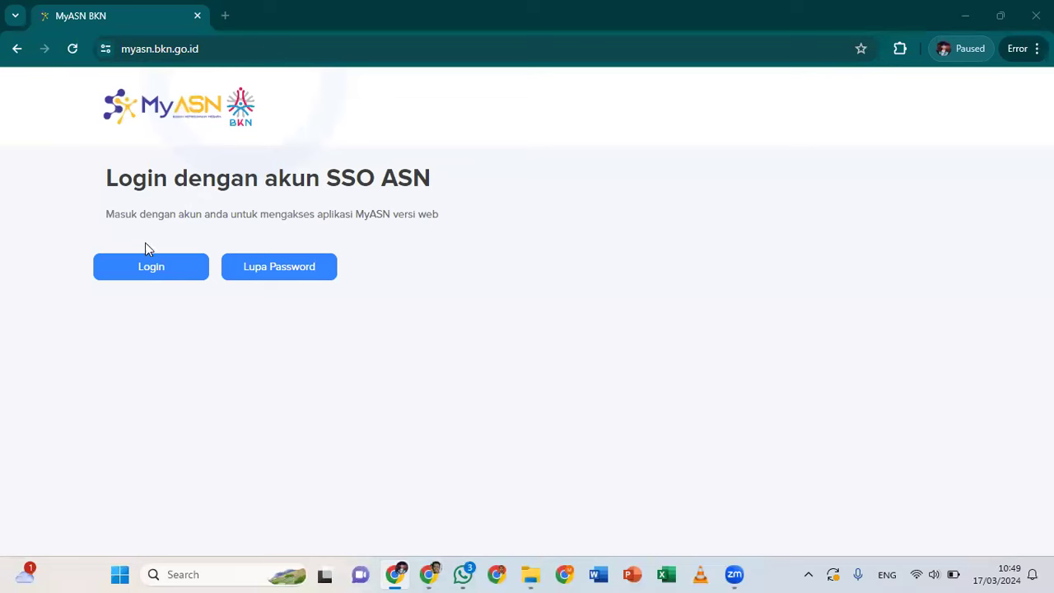
Sign in on the SSO ASN page with the ASN username and the new password
left_click(141, 263)
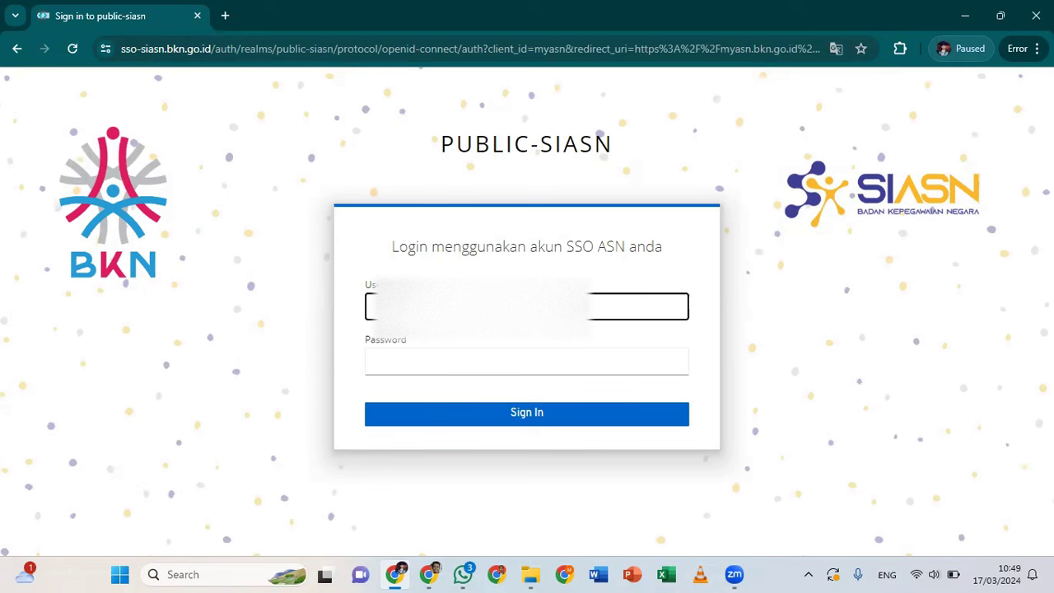
type("1")
left_click(526, 361)
type("*********")
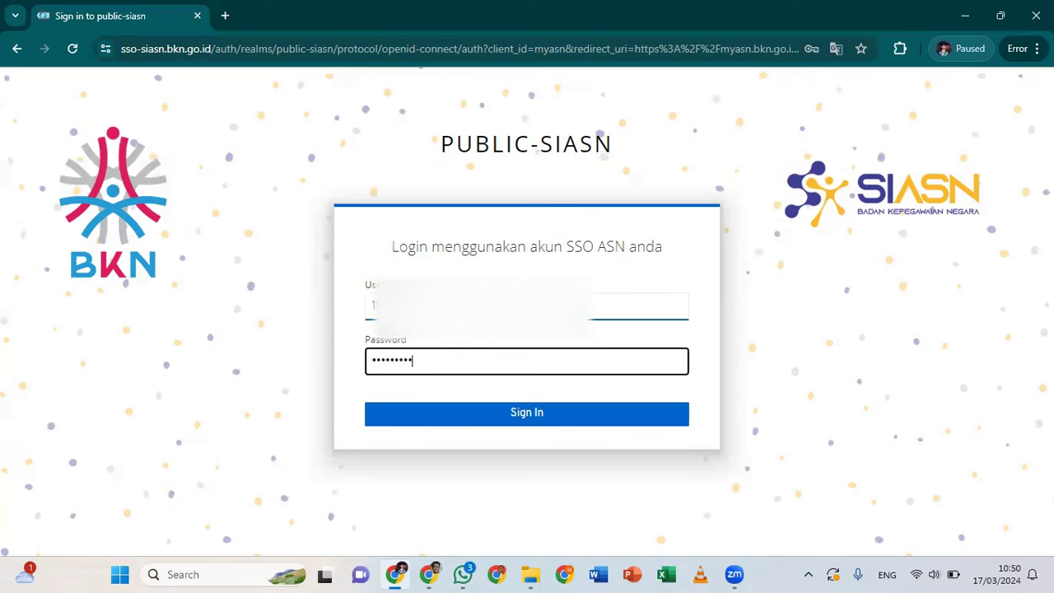
left_click(545, 412)
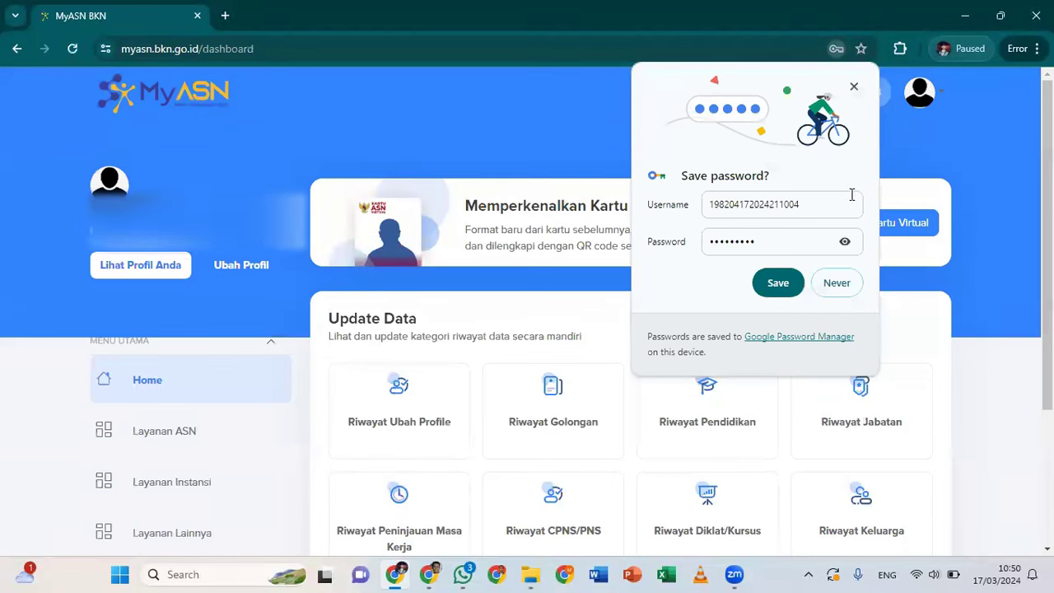
Dismiss the save-password popup, then view the Posisi tab details under Lihat Profil Anda
left_click(854, 88)
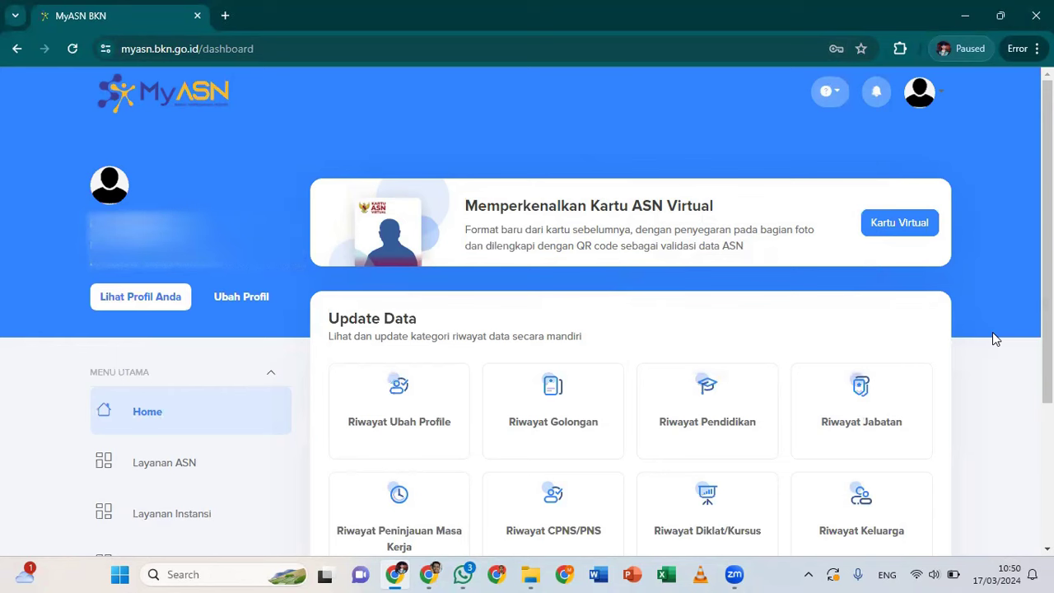
left_click(122, 303)
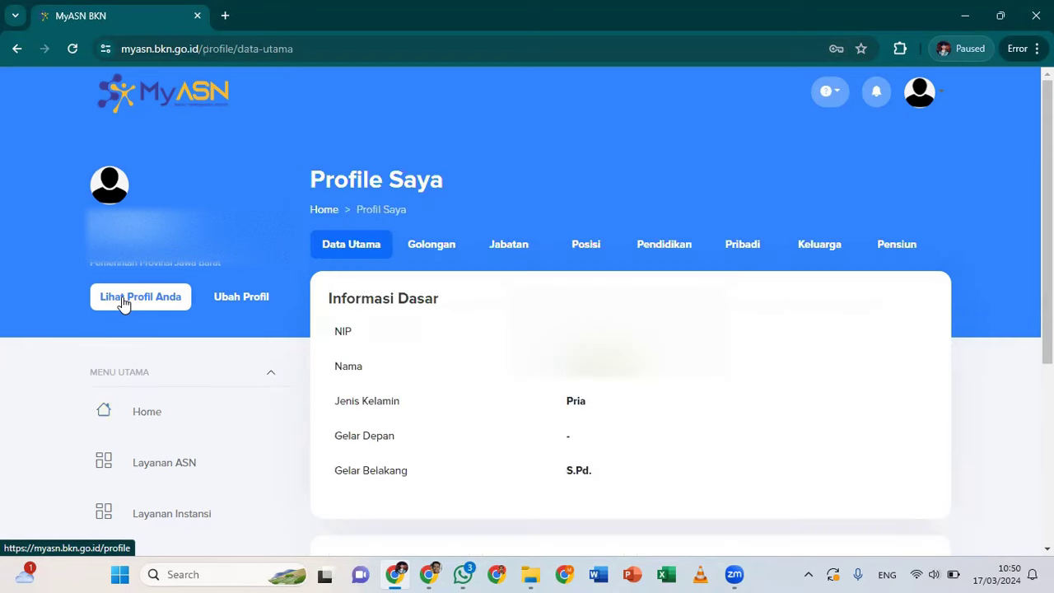
left_click(586, 245)
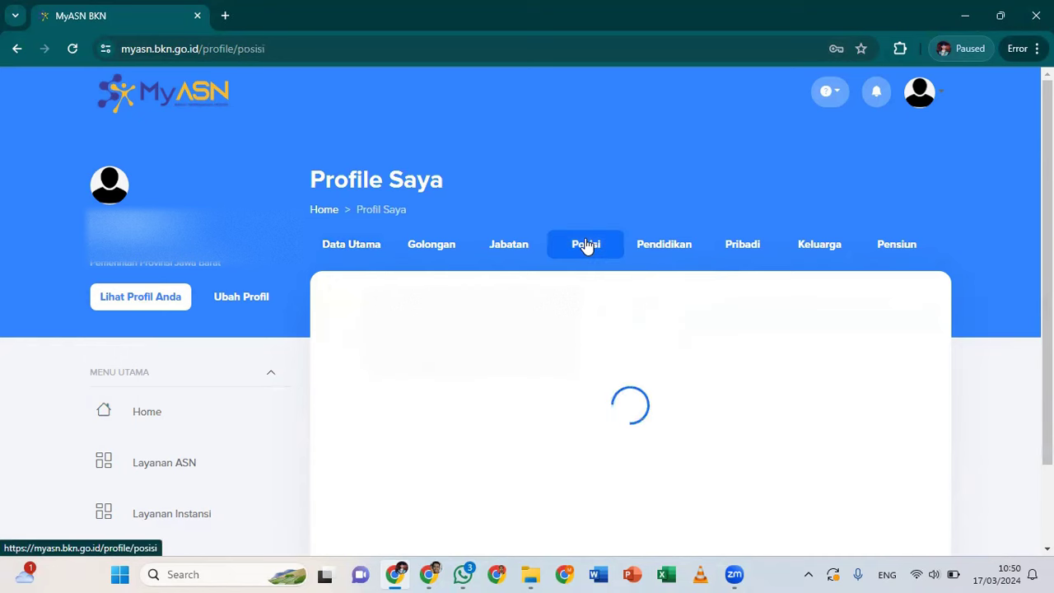
scroll(648, 385, "down", 1)
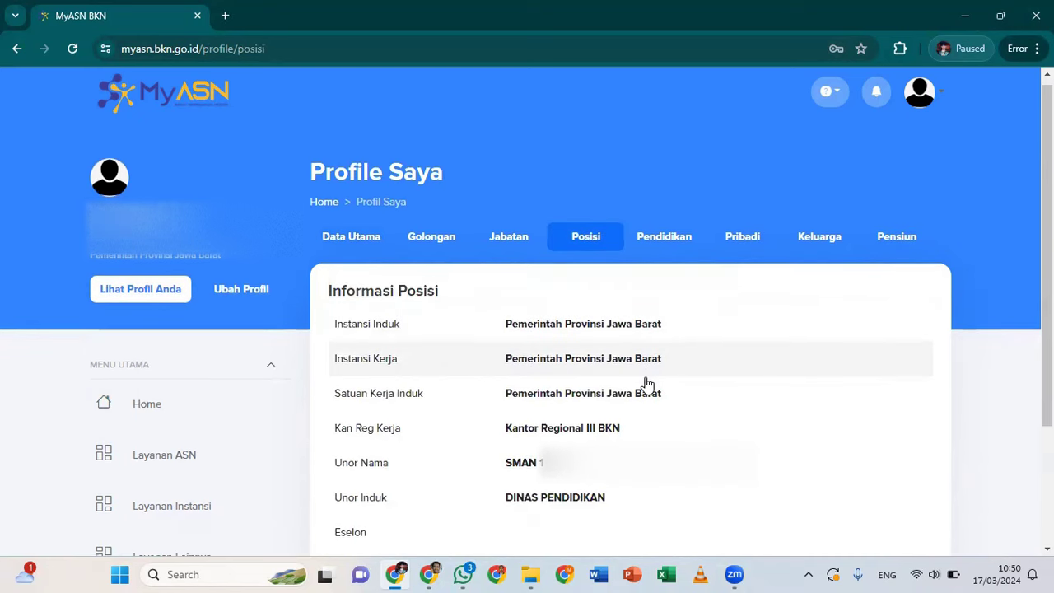